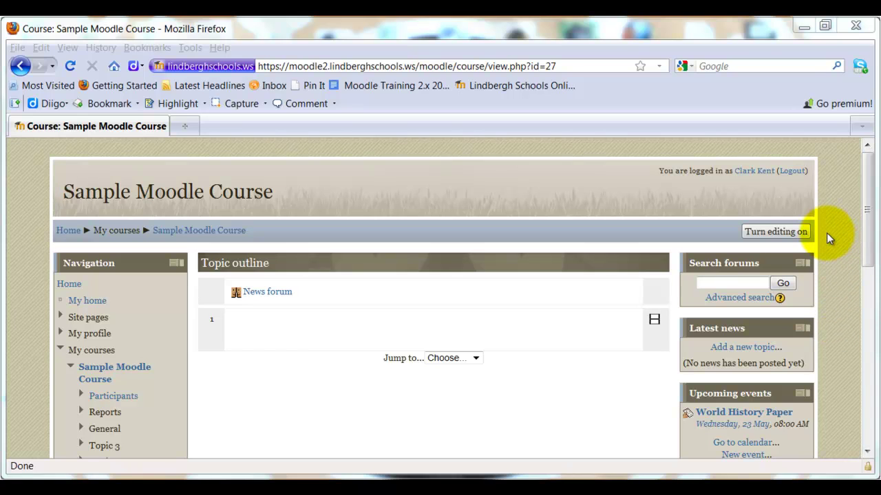
# Turn on editing for the Sample Moodle Course and add a Chat activity to Topic 1.
pyautogui.click(788, 231)
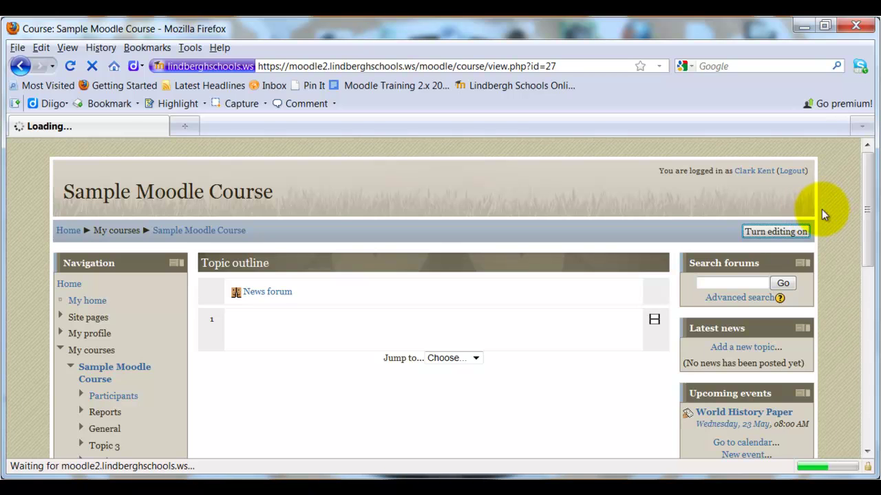
pyautogui.scroll(-2, 833, 233)
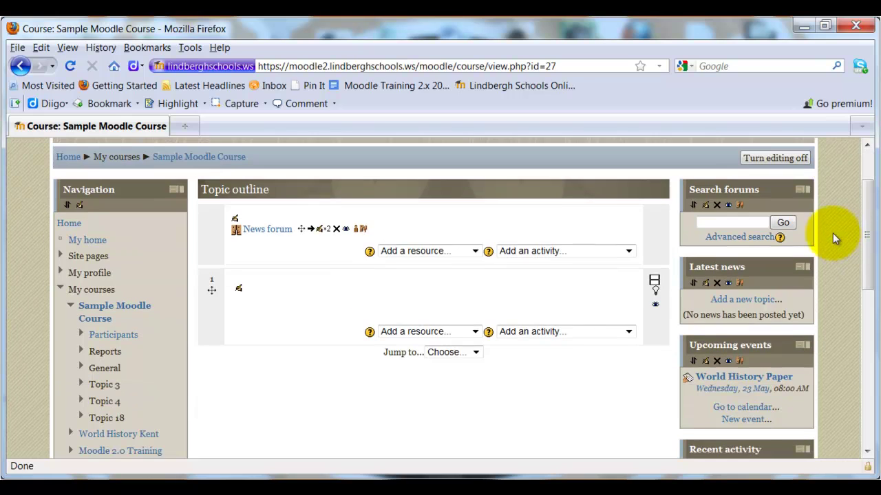
pyautogui.click(628, 332)
pyautogui.click(516, 205)
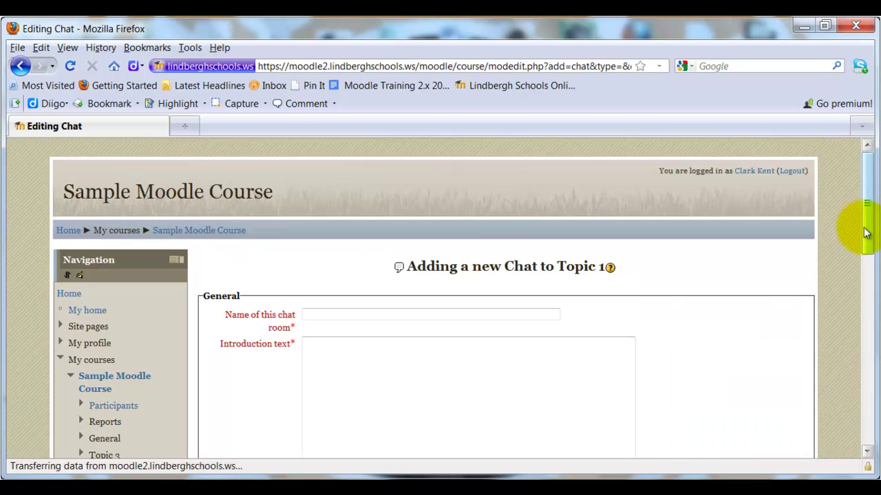
# Name the new chat room "Sample Chat".
pyautogui.moveTo(868, 204); pyautogui.dragTo(864, 240)
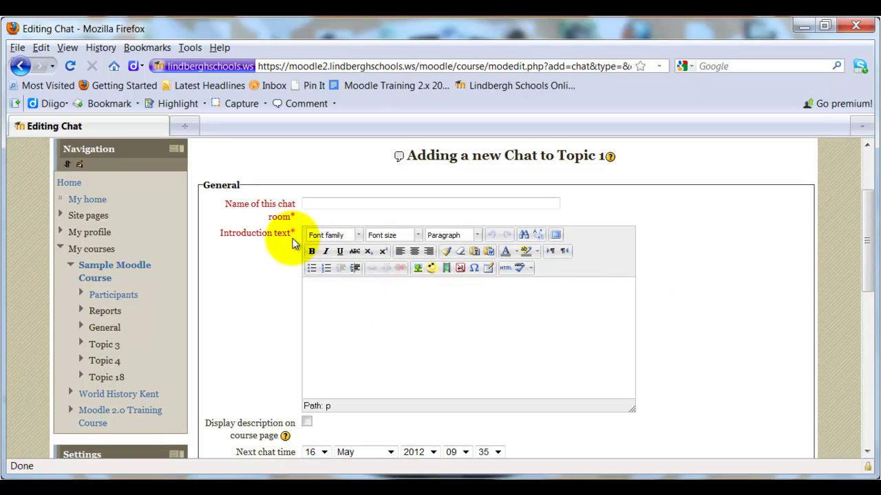
pyautogui.click(317, 204)
pyautogui.write('Sample Chat')
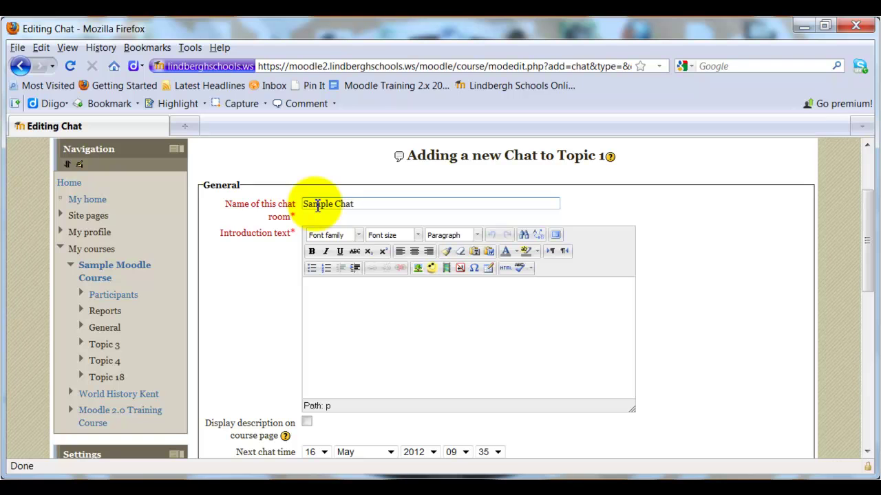
# Copy the chat room's name "Sample Chat" into the introduction text.
pyautogui.click(321, 289)
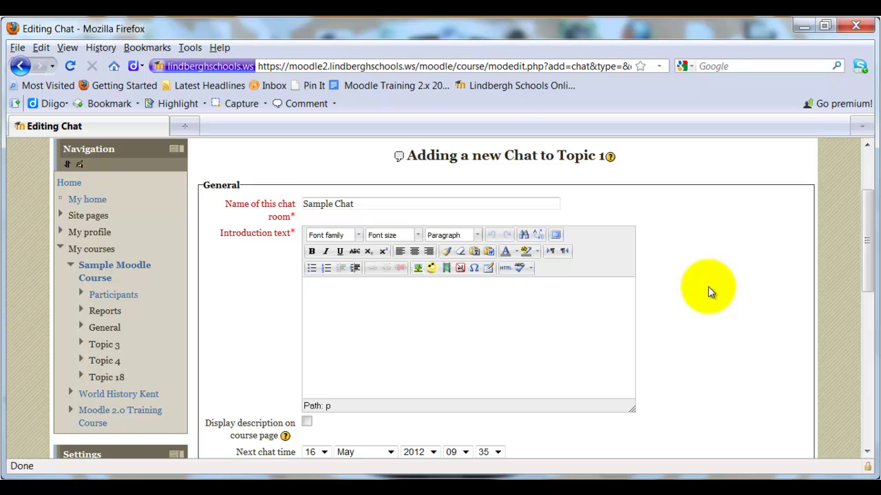
pyautogui.click(353, 202)
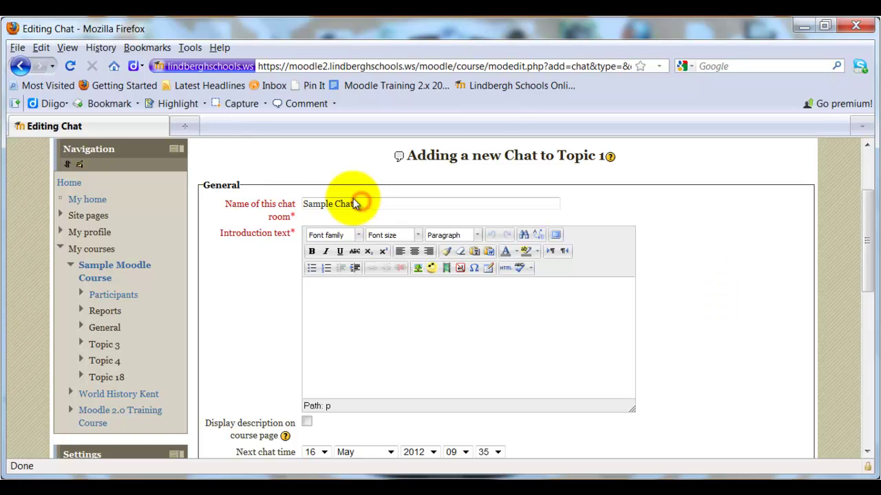
pyautogui.doubleClick(359, 204)
pyautogui.click(361, 204)
pyautogui.moveTo(362, 204); pyautogui.dragTo(304, 204)
pyautogui.rightClick(328, 204)
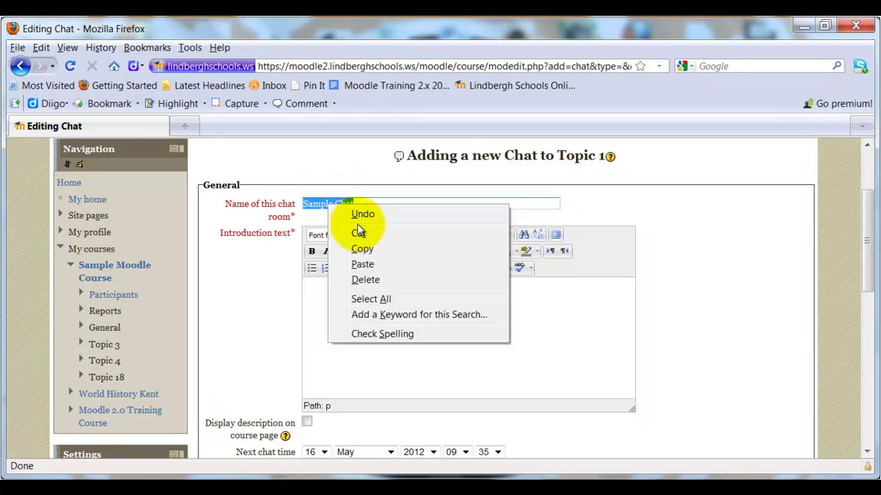
pyautogui.click(376, 249)
pyautogui.click(354, 303)
pyautogui.hotkey('ctrl', 'v')
# Examine the chat's scheduling settings, including the choices for repeating sessions and for keeping past sessions.
pyautogui.scroll(-4, 657, 306)
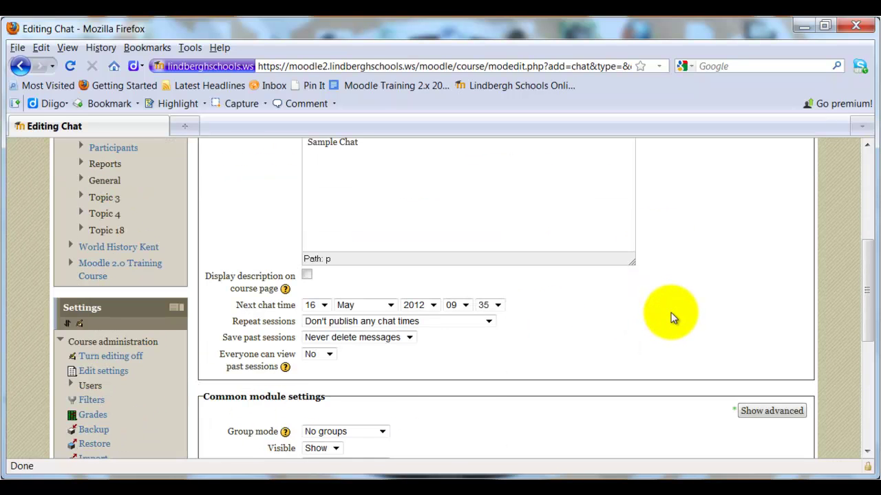
pyautogui.scroll(2, 671, 313)
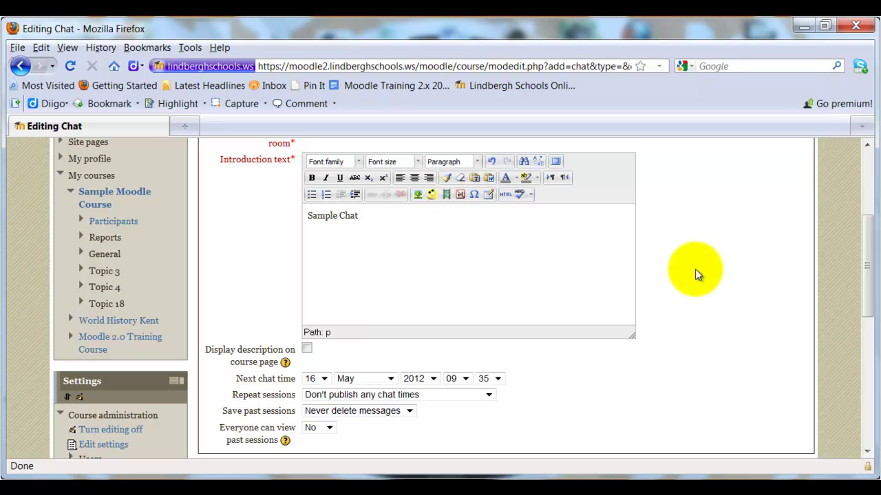
pyautogui.scroll(-4, 696, 274)
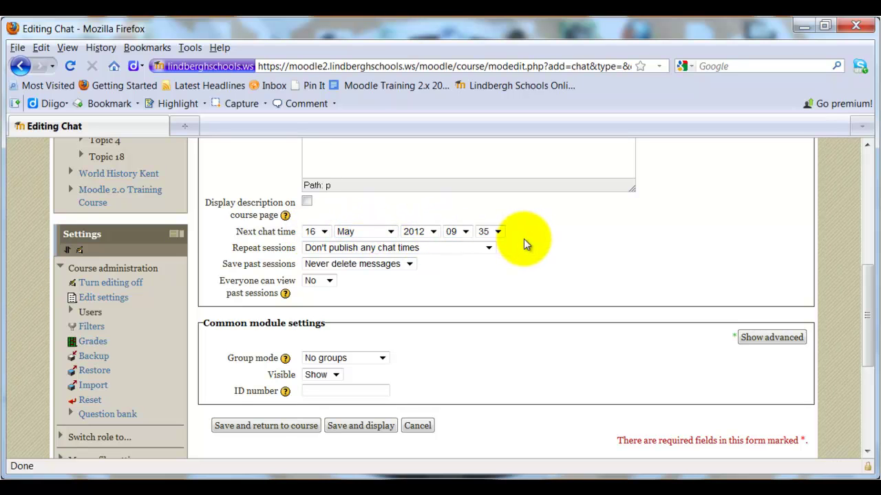
pyautogui.click(489, 248)
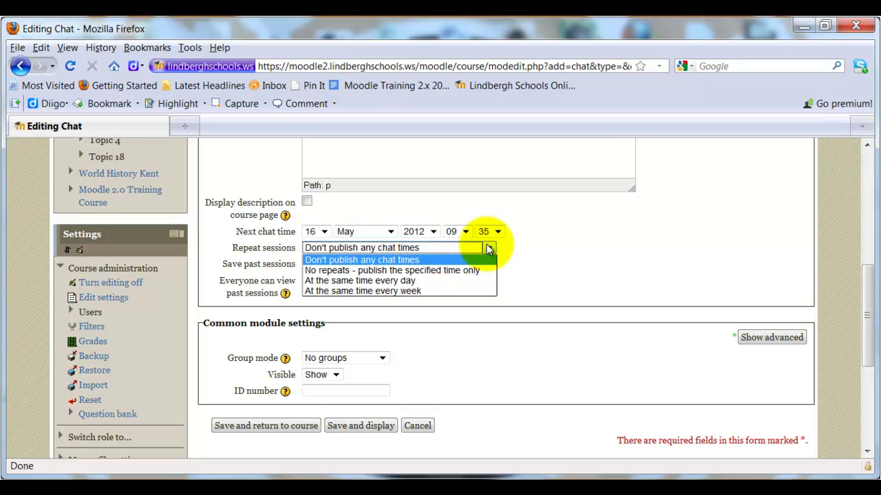
pyautogui.click(523, 269)
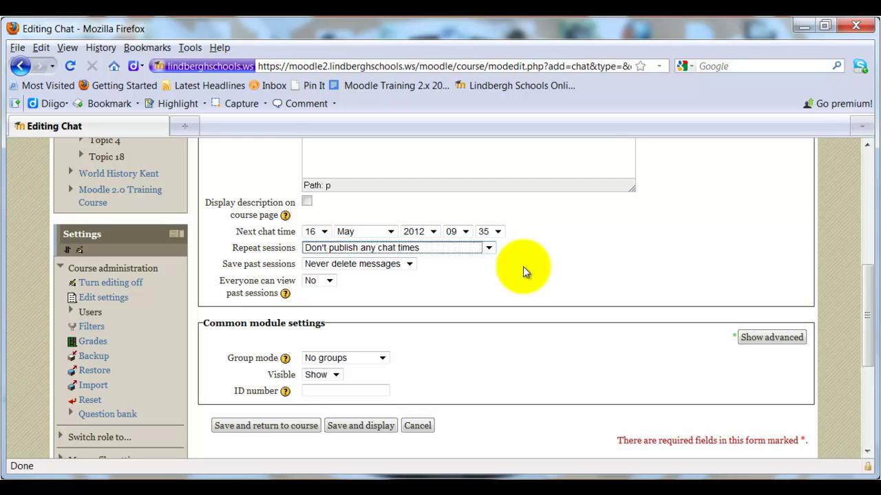
pyautogui.click(409, 265)
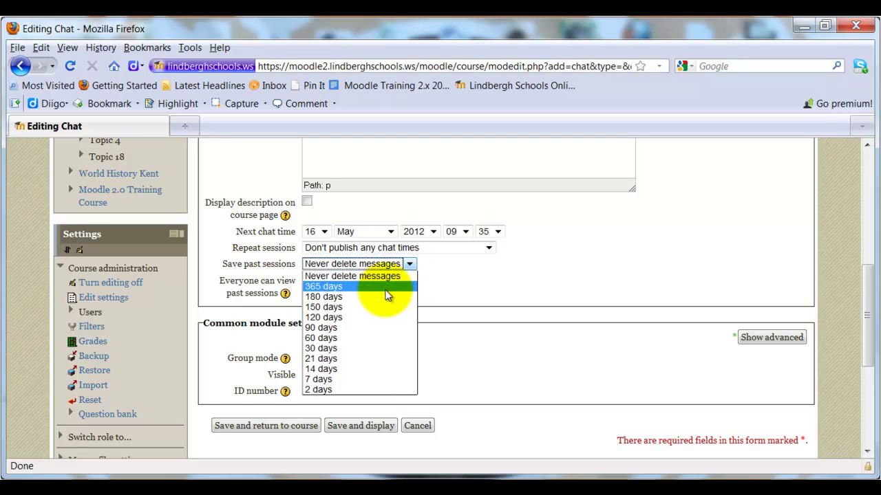
pyautogui.click(432, 285)
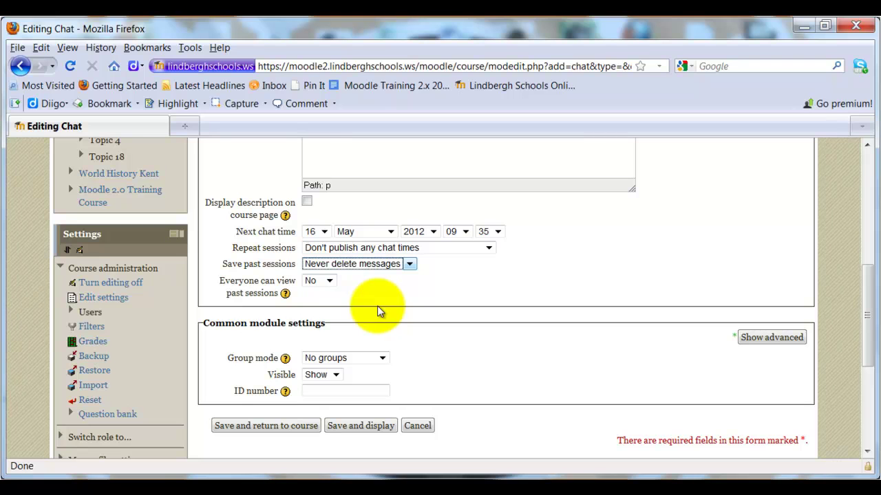
# Try allowing everyone to view past sessions, and set the option back to No.
pyautogui.click(332, 281)
pyautogui.click(322, 302)
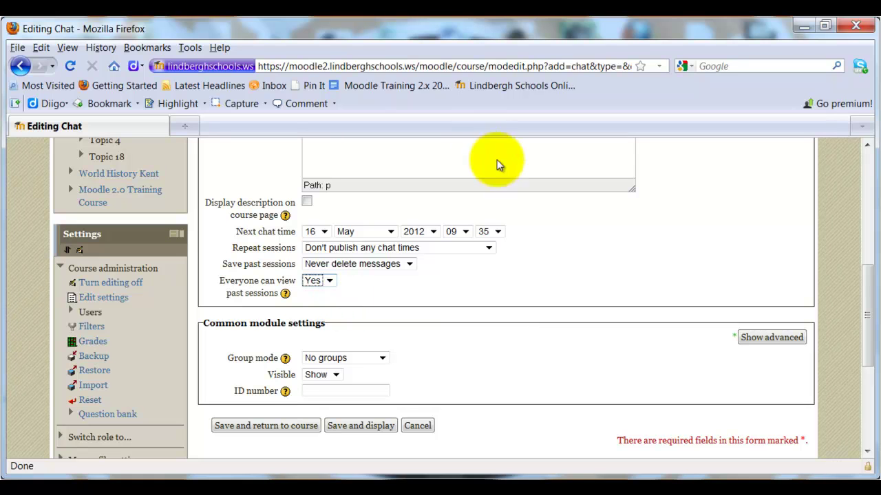
pyautogui.click(330, 282)
pyautogui.click(316, 291)
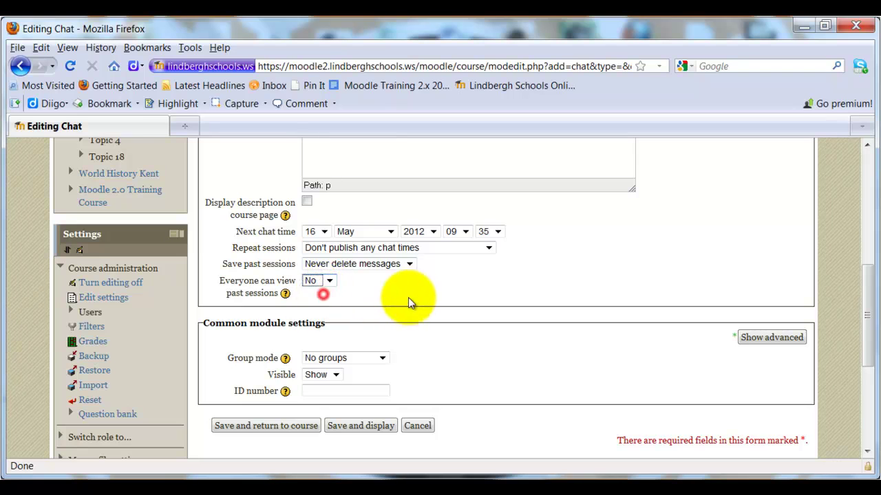
# Save the chat activity, return to the course page and turn editing off.
pyautogui.scroll(-3, 413, 301)
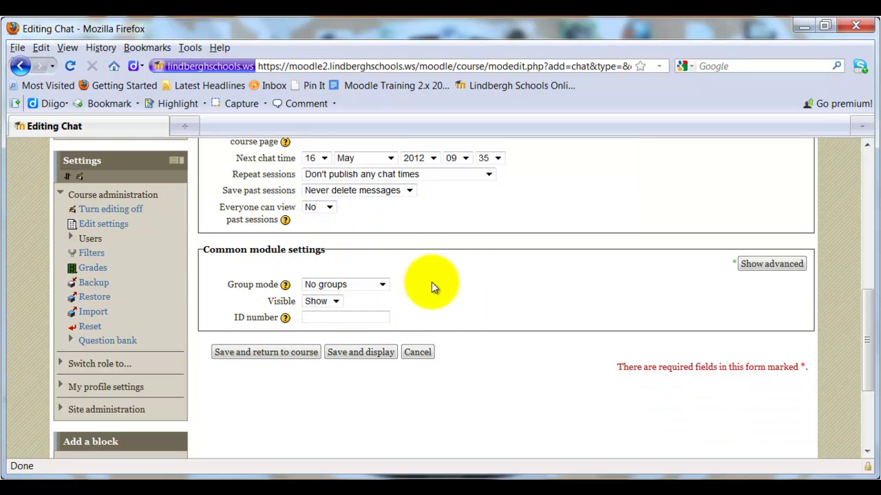
pyautogui.click(285, 354)
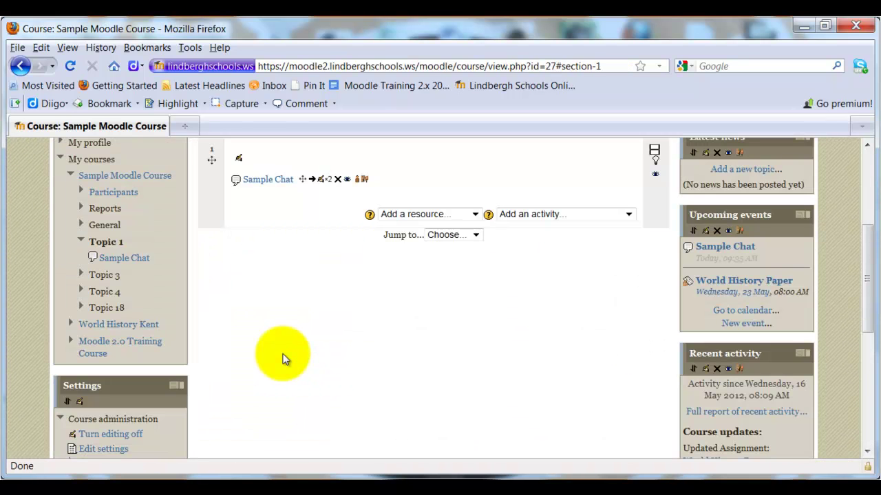
pyautogui.scroll(4, 851, 281)
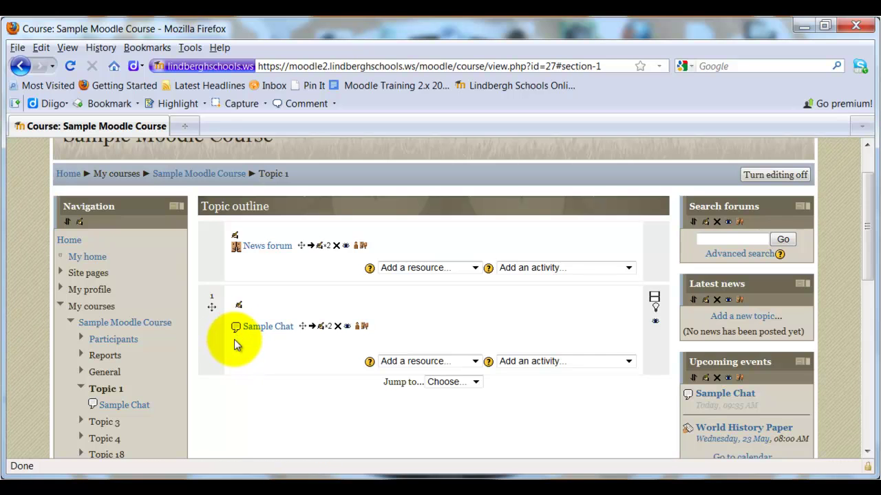
pyautogui.click(805, 175)
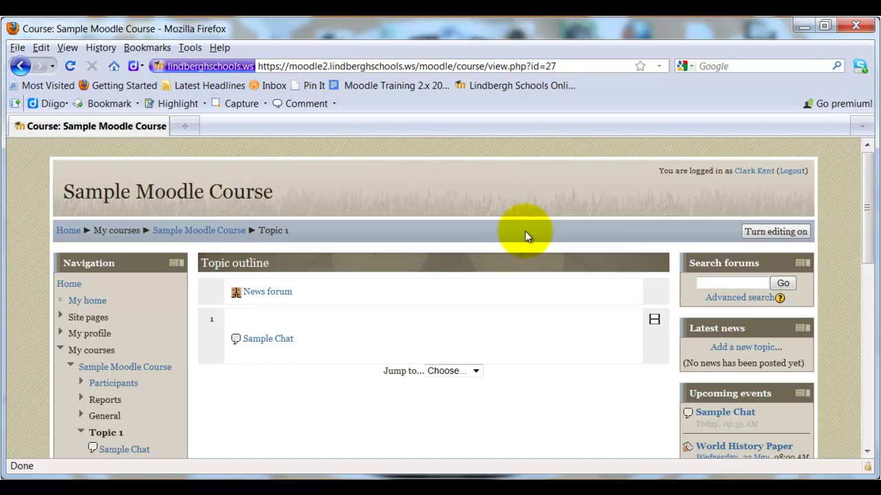
# Enter the Sample Chat room from Topic 1 and send a short greeting to the other participant.
pyautogui.click(281, 343)
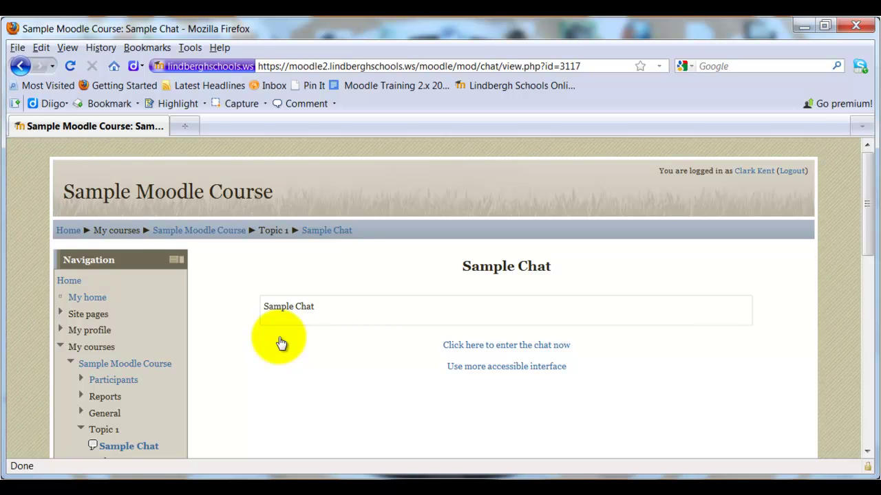
pyautogui.click(448, 352)
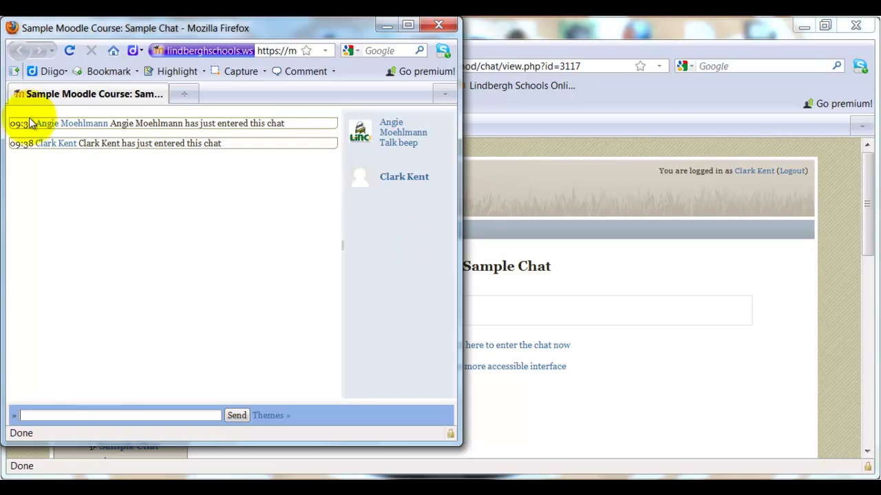
pyautogui.click(100, 413)
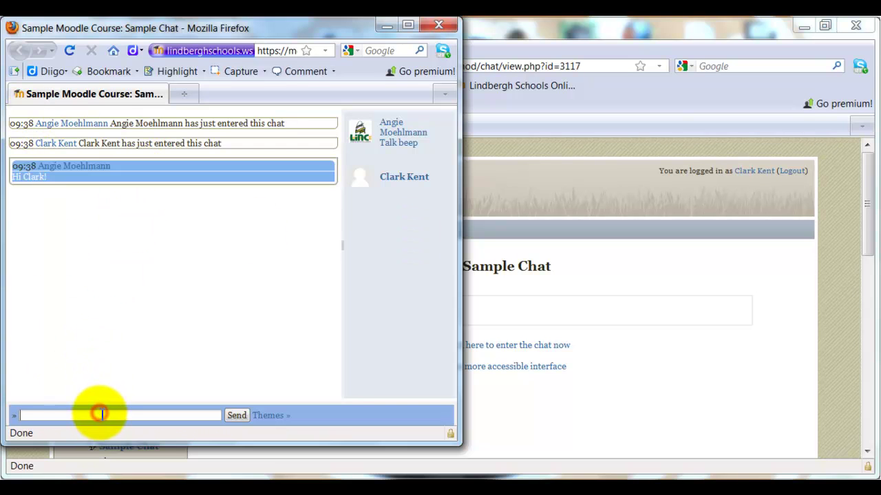
pyautogui.write('Hi Angie')
pyautogui.press('Return')
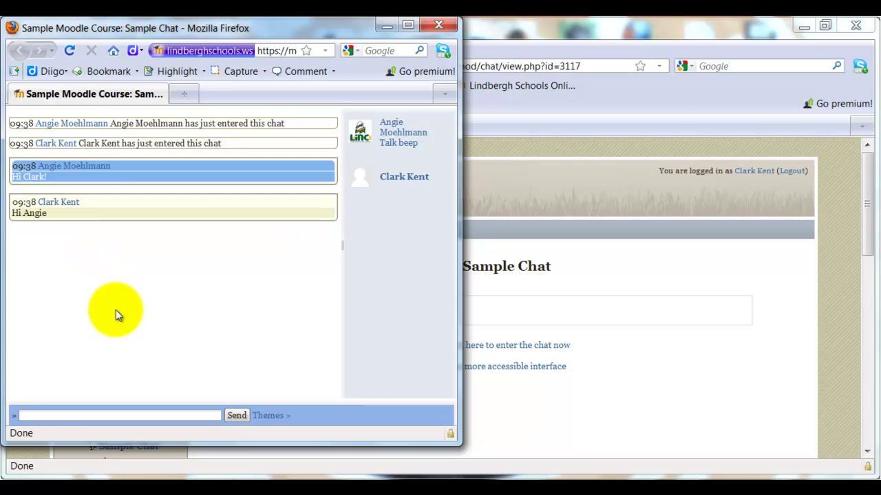
# Close the chat window and return to the Sample Moodle Course main page.
pyautogui.click(73, 415)
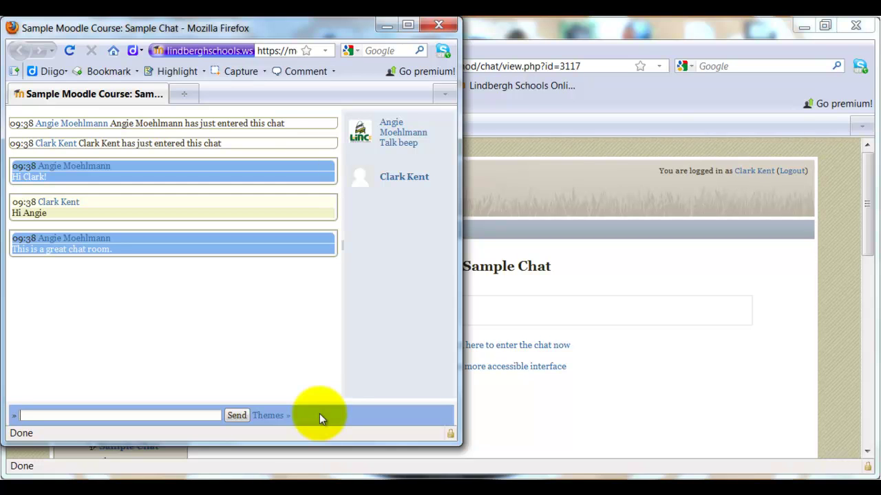
pyautogui.click(436, 23)
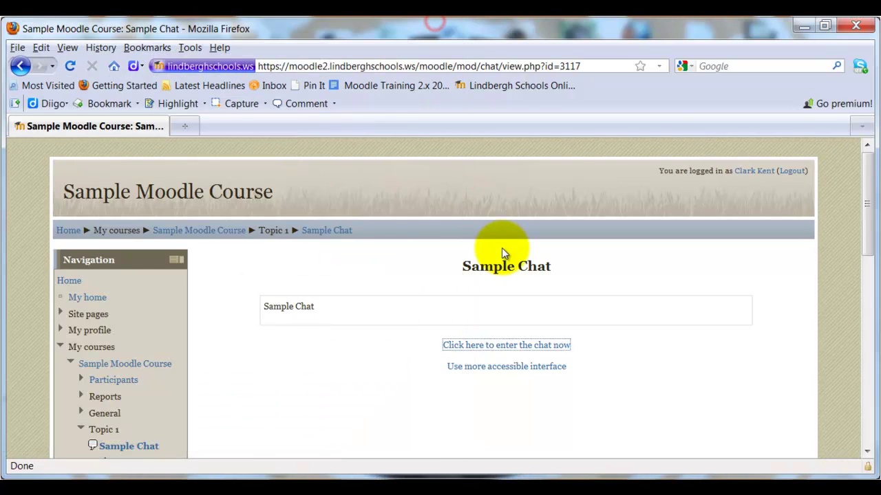
pyautogui.click(181, 232)
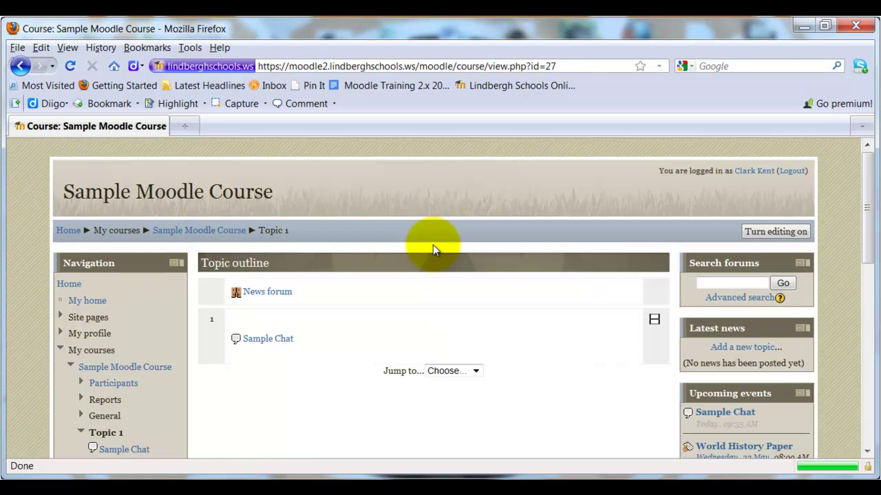